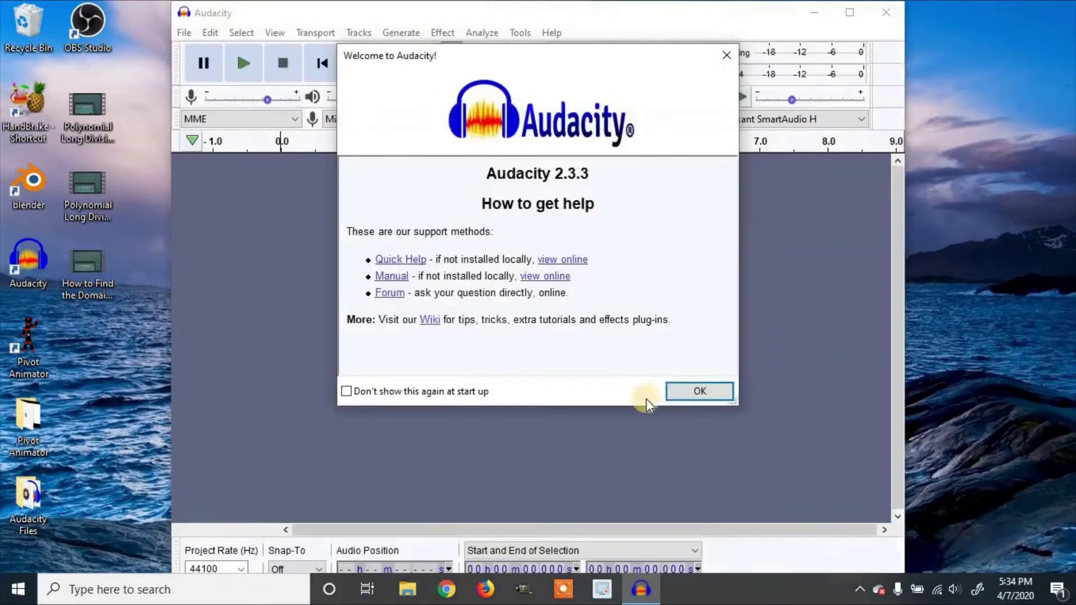
# - Dismiss the welcome screen and drag the desktop MP4 video into Audacity
pyautogui.click(694, 389)
pyautogui.moveTo(526, 15); pyautogui.dragTo(554, 15)
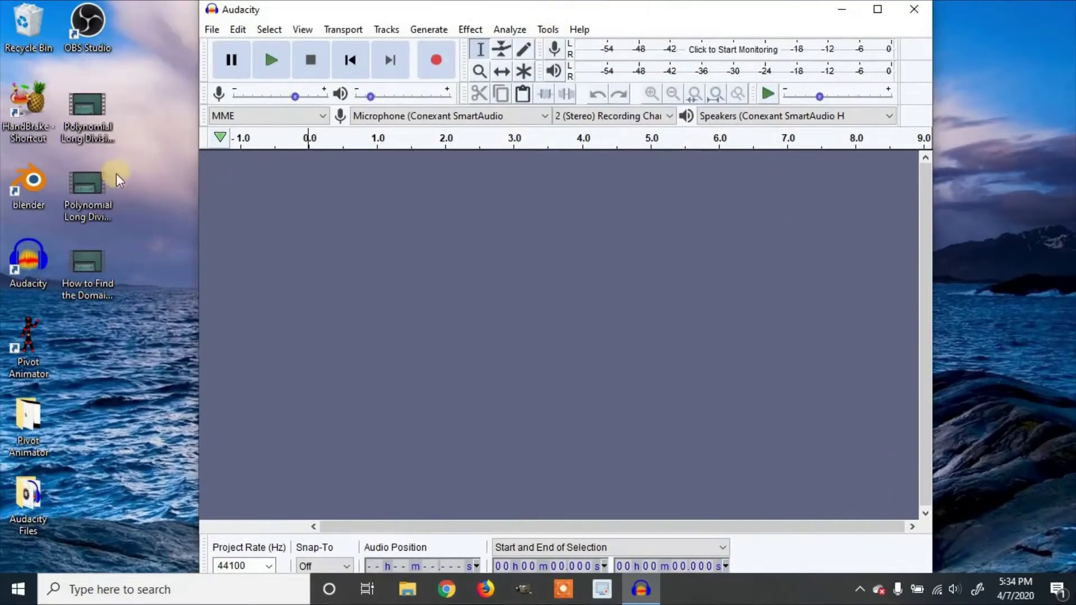
pyautogui.moveTo(167, 198); pyautogui.dragTo(357, 244)
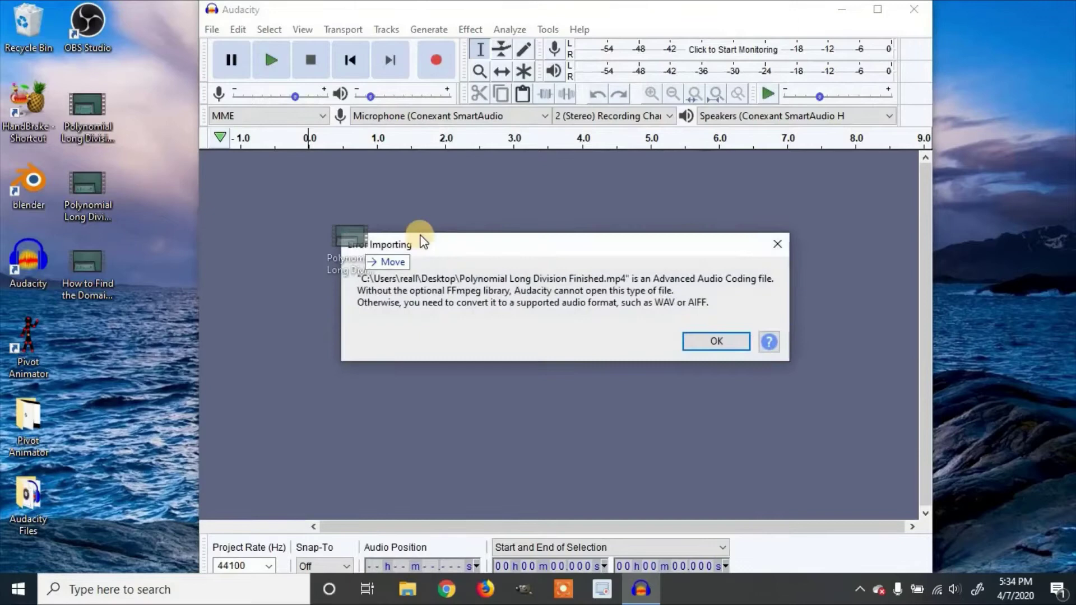
# - Dismiss the import error and request the FFmpeg Library download from Libraries preferences
pyautogui.click(716, 340)
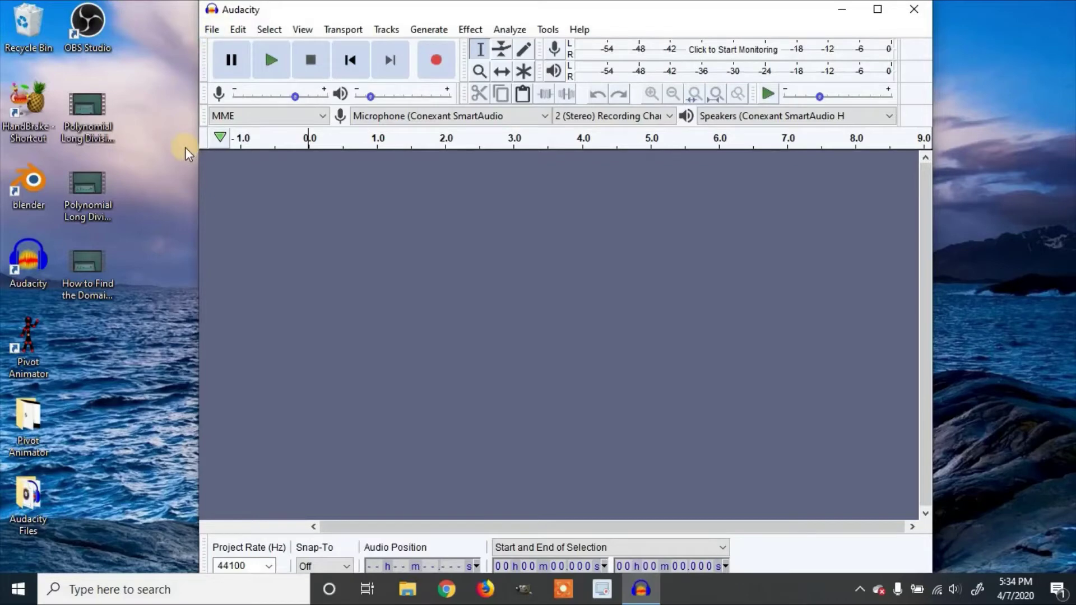
pyautogui.click(238, 31)
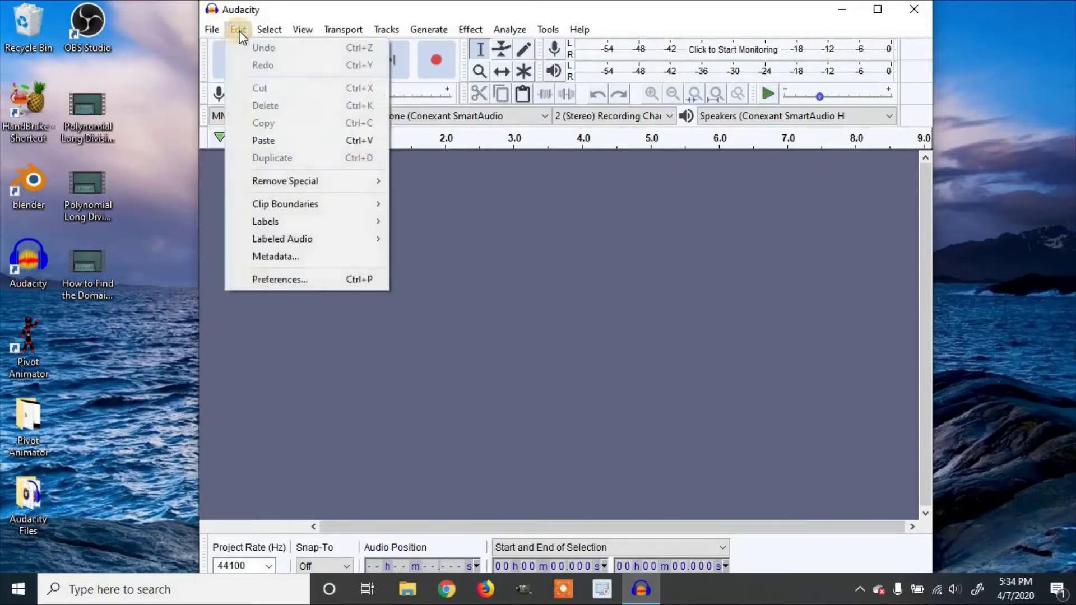
pyautogui.click(302, 278)
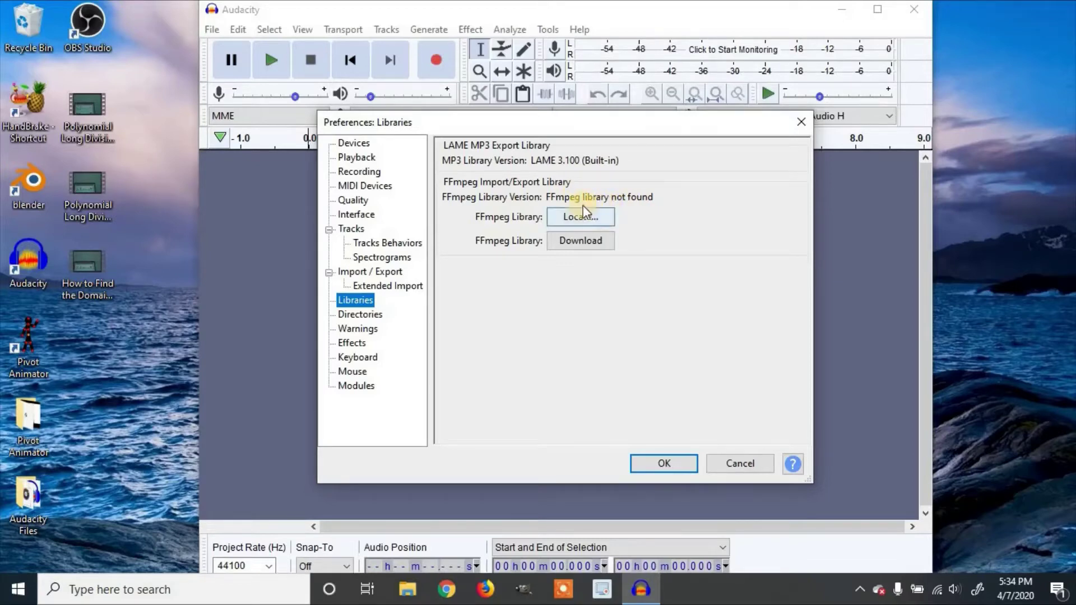
pyautogui.click(583, 243)
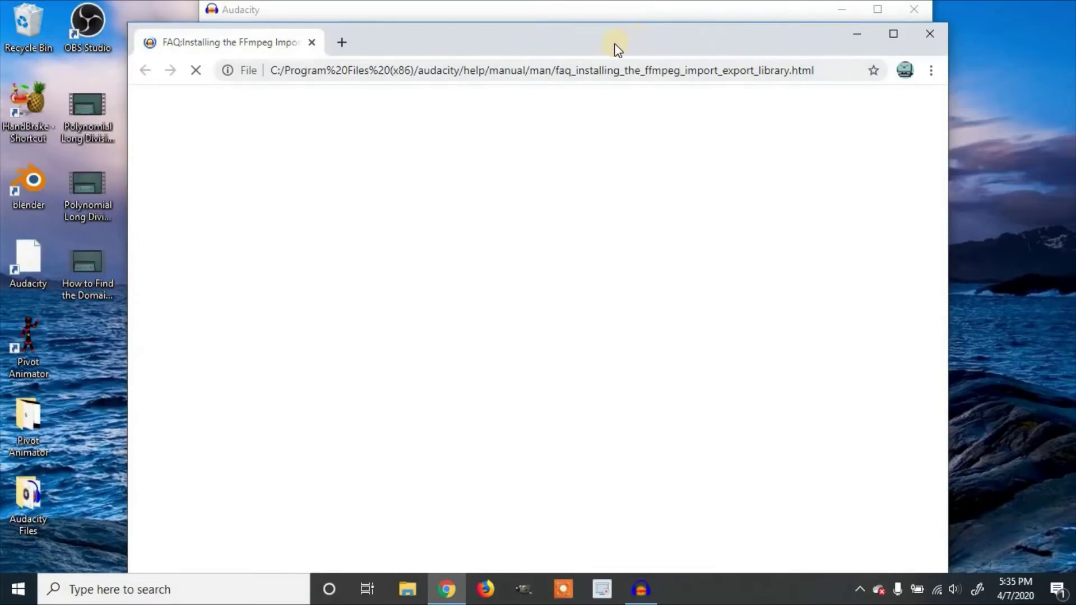
# - Maximize Chrome and follow the Installing FFmpeg for Windows links to the external download page
pyautogui.doubleClick(615, 44)
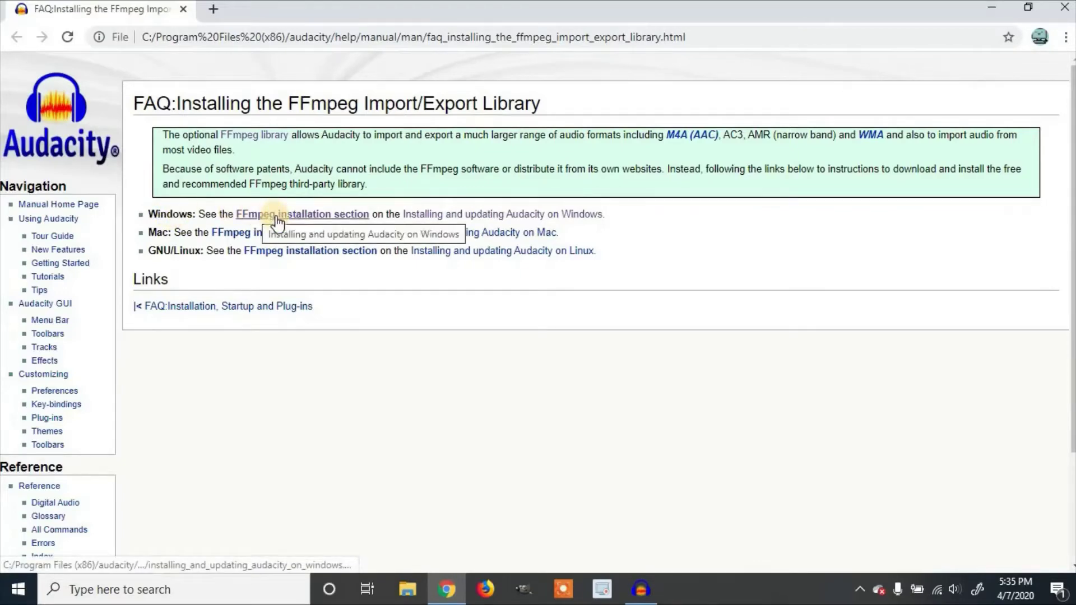
pyautogui.click(276, 221)
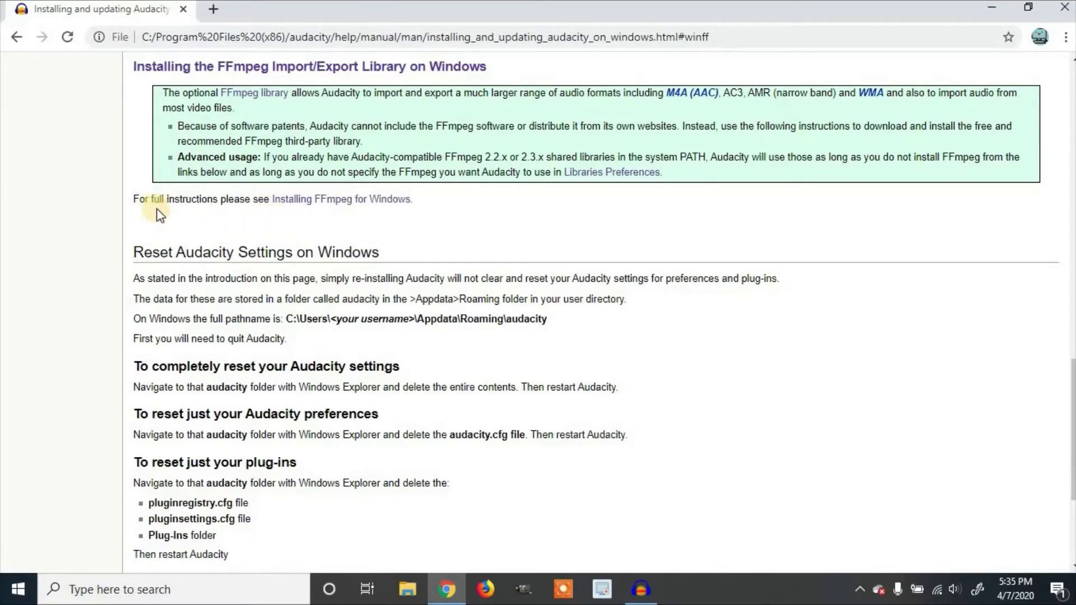
pyautogui.click(331, 202)
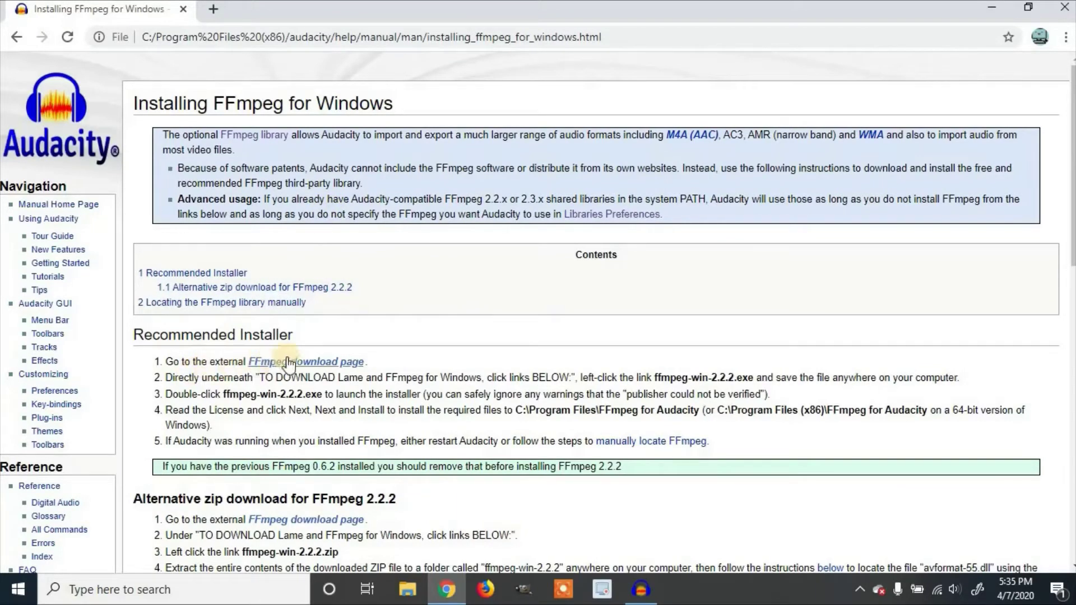
pyautogui.click(339, 370)
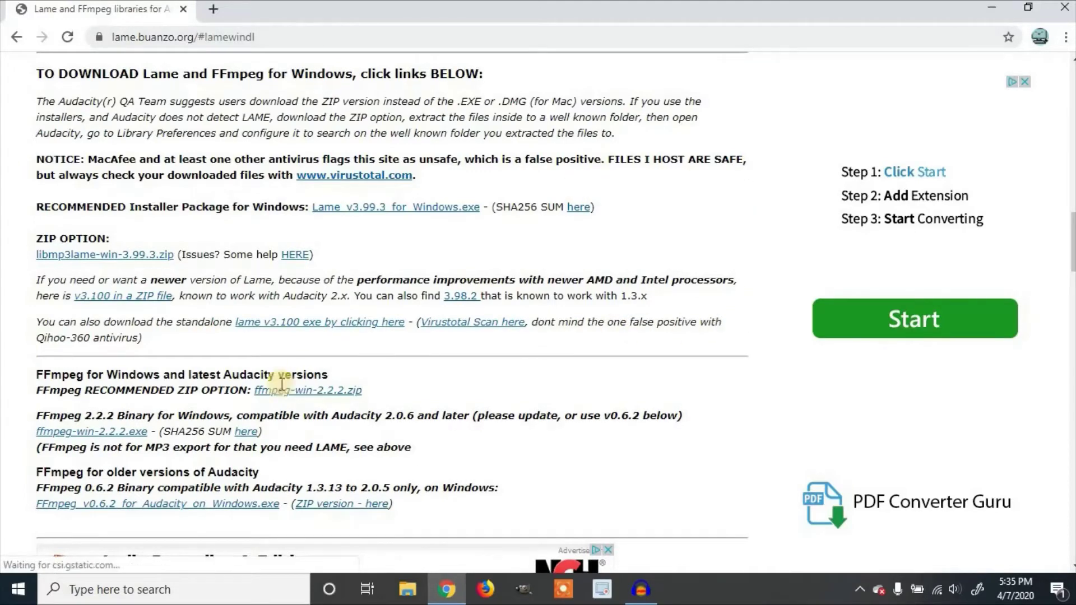
# - Download and launch ffmpeg-win-2.2.2.exe, choosing English as the setup language
pyautogui.click(100, 439)
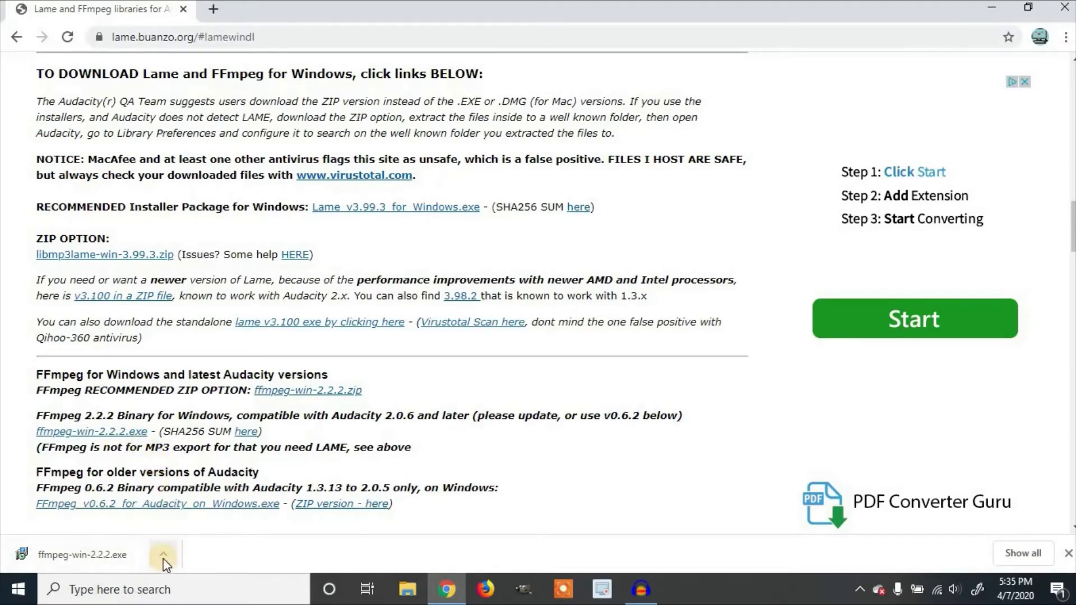
pyautogui.click(124, 559)
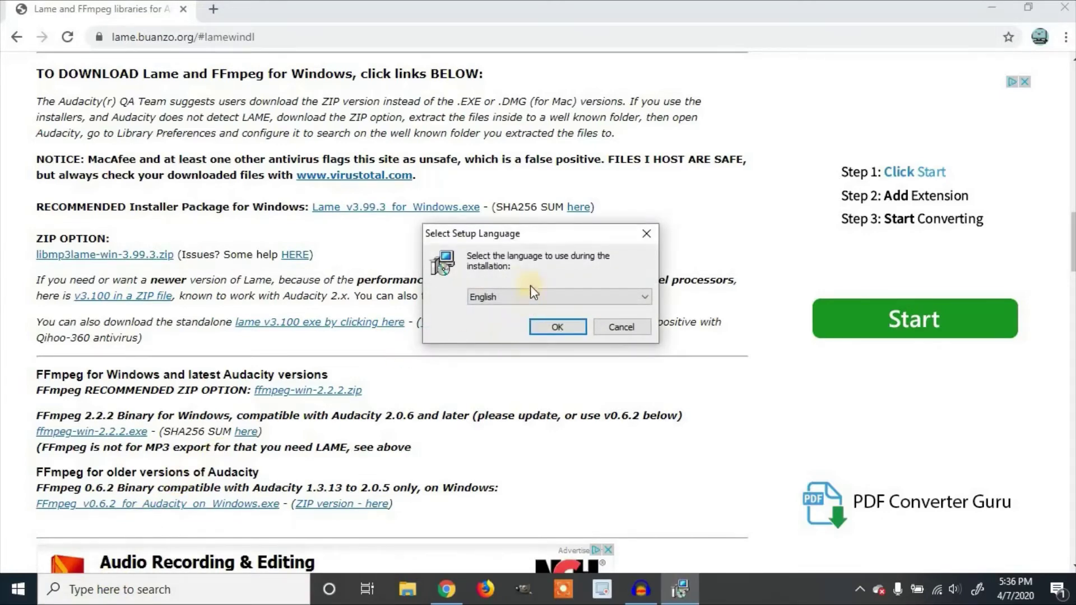
pyautogui.click(557, 328)
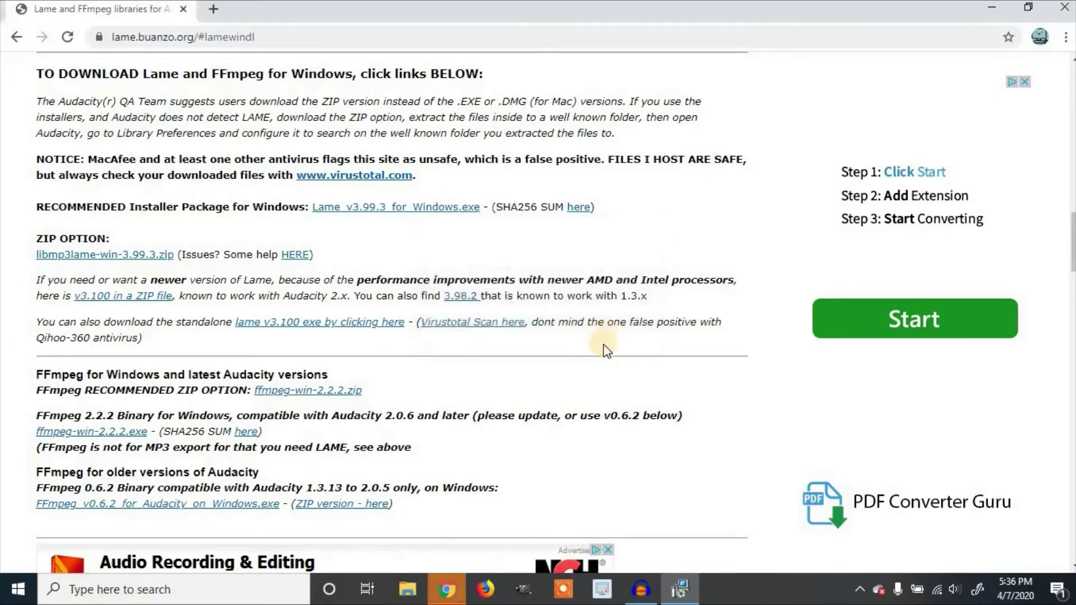
# - Run through the FFmpeg for Audacity Setup wizard to install and finish
pyautogui.click(626, 418)
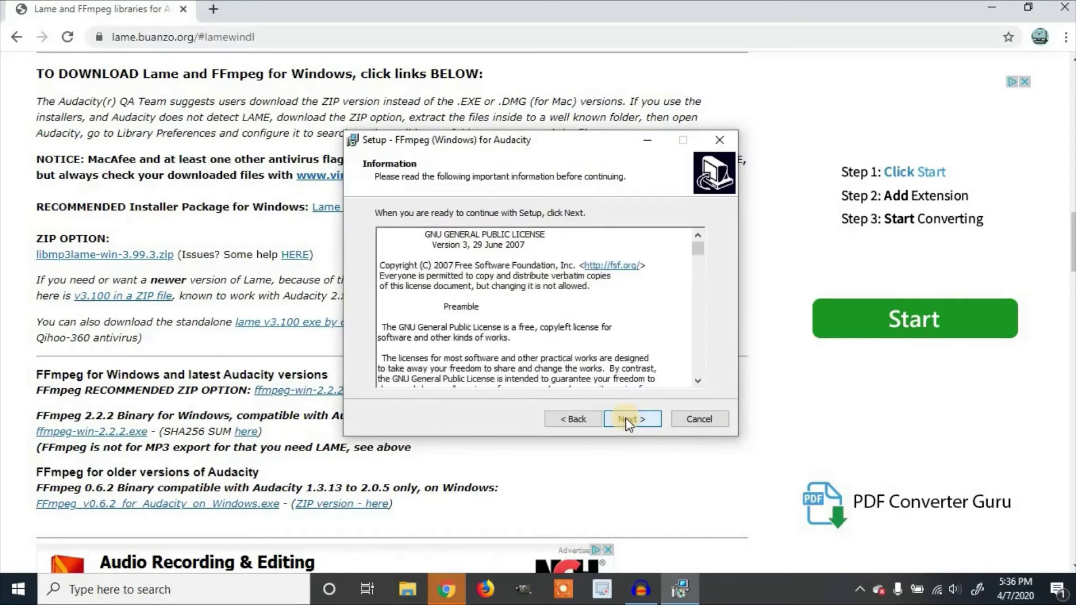
pyautogui.click(626, 418)
pyautogui.click(626, 418)
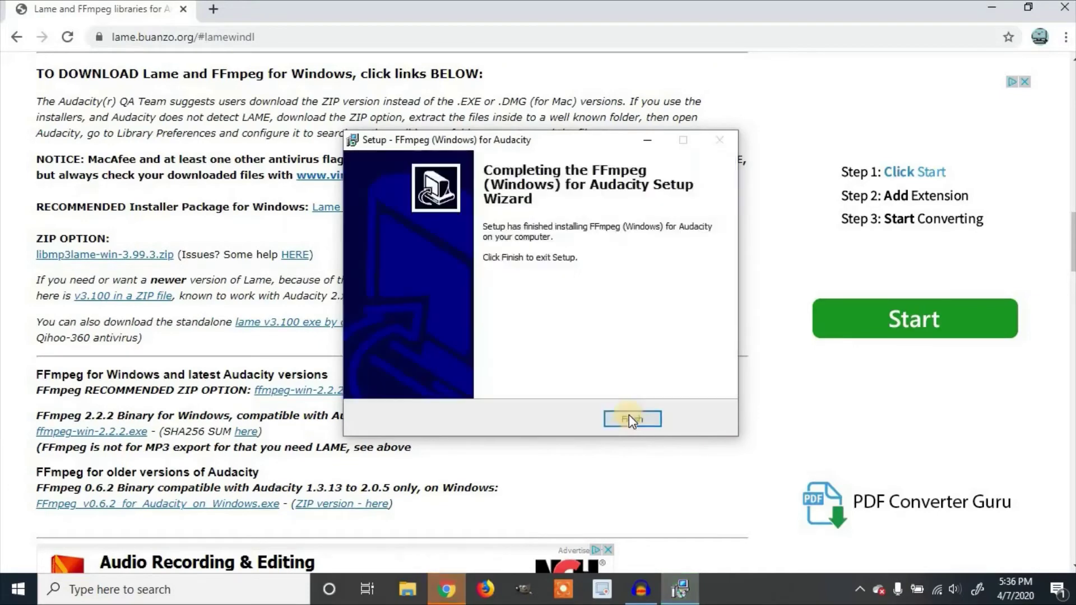
pyautogui.click(633, 421)
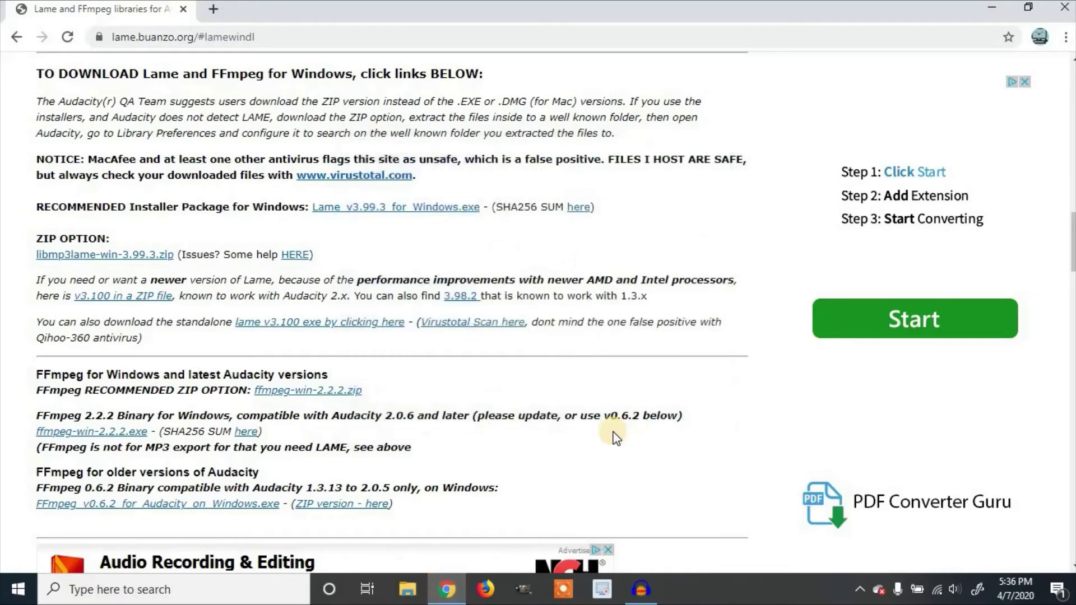
# - Close Chrome, the library preferences and Audacity so it can restart
pyautogui.click(1070, 12)
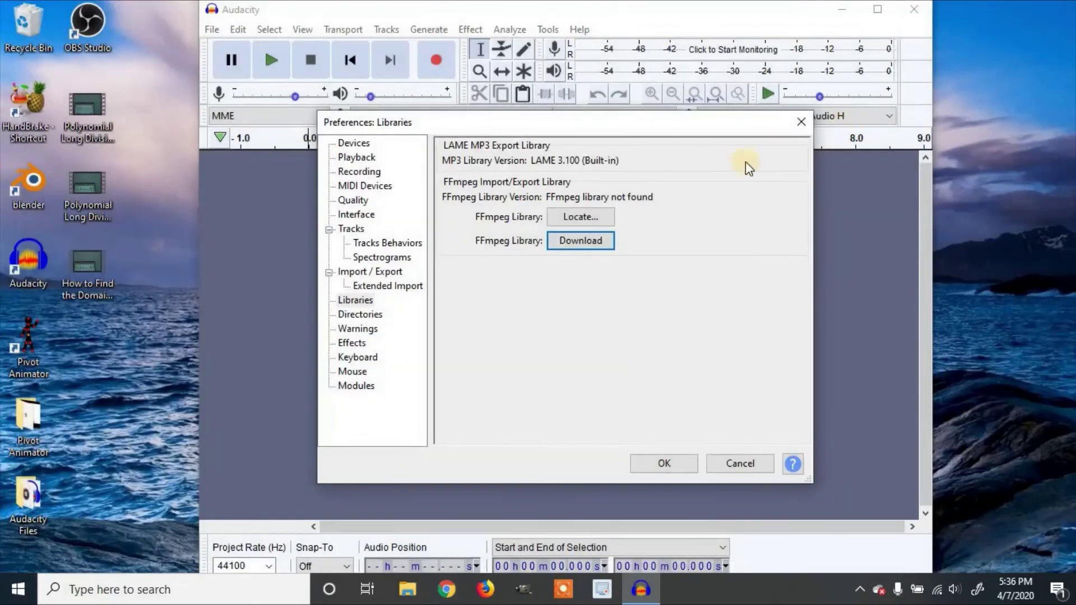
pyautogui.click(796, 121)
pyautogui.click(919, 10)
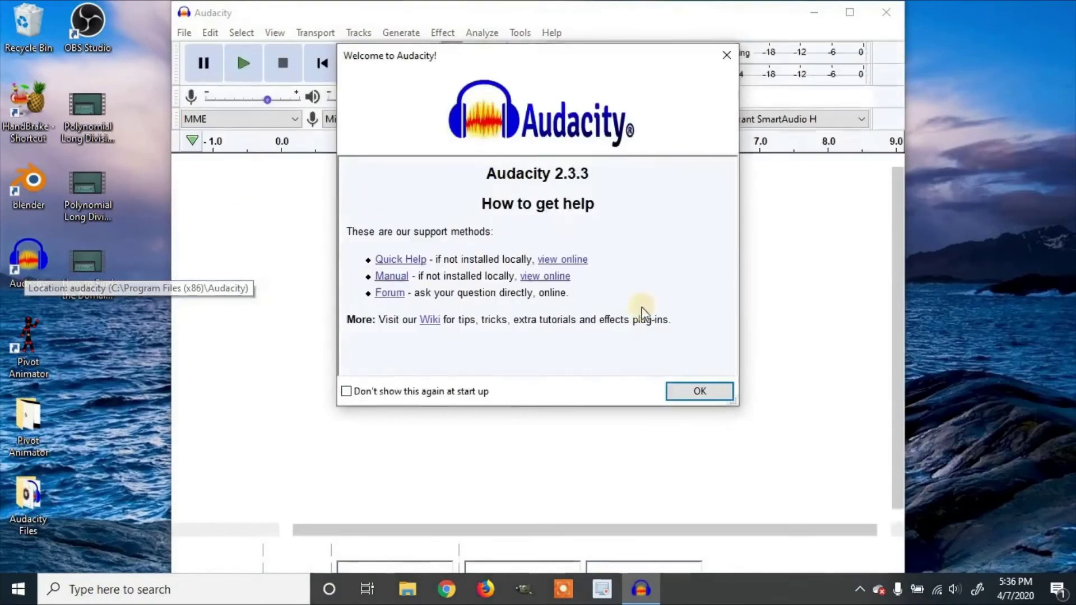
# - In the restarted Audacity, verify Libraries preferences show an FFmpeg library version
pyautogui.click(681, 391)
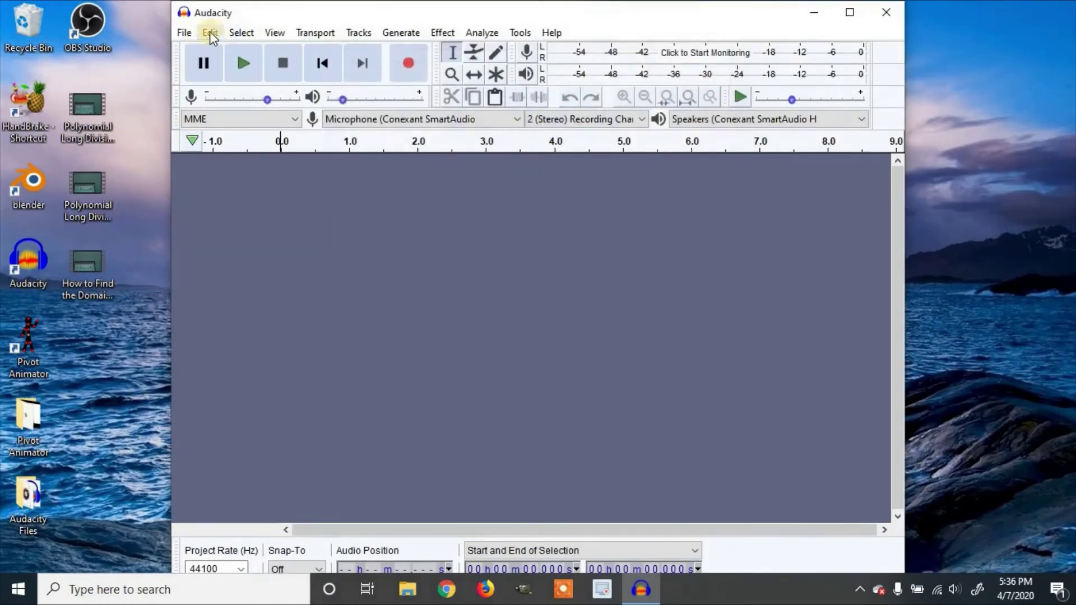
pyautogui.click(212, 38)
pyautogui.click(279, 284)
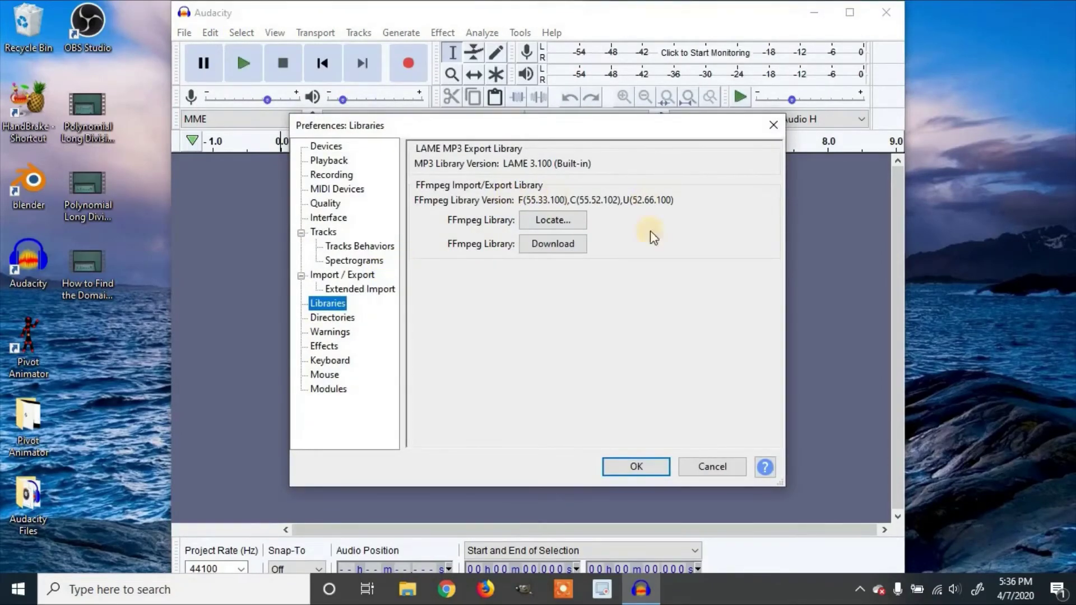
pyautogui.click(637, 467)
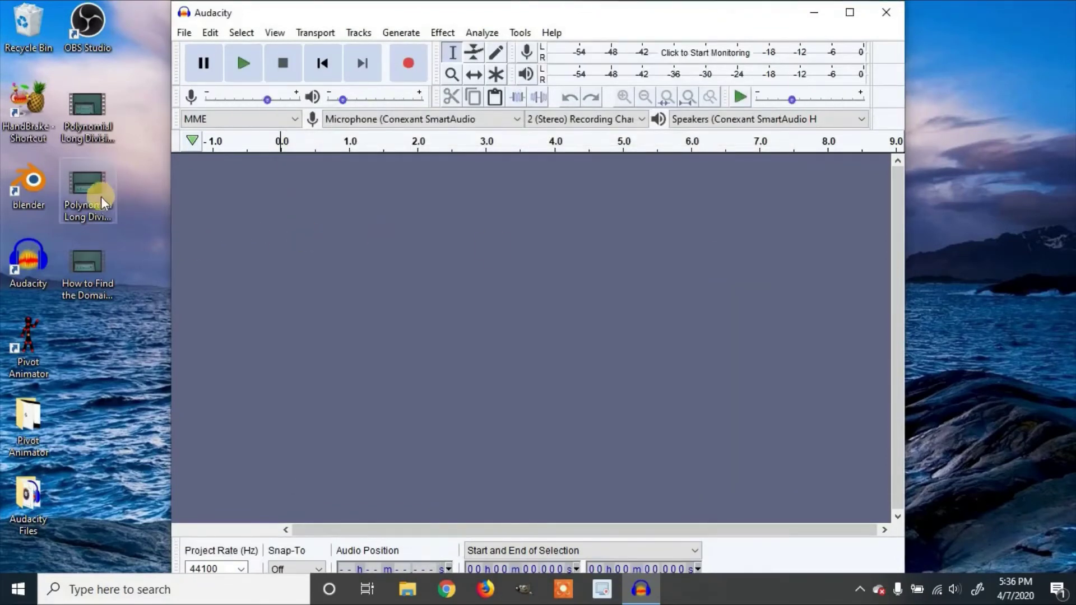
# - Import the radical function video's audio as a stereo track and place the cursor near 1:12
pyautogui.moveTo(93, 252); pyautogui.dragTo(403, 288)
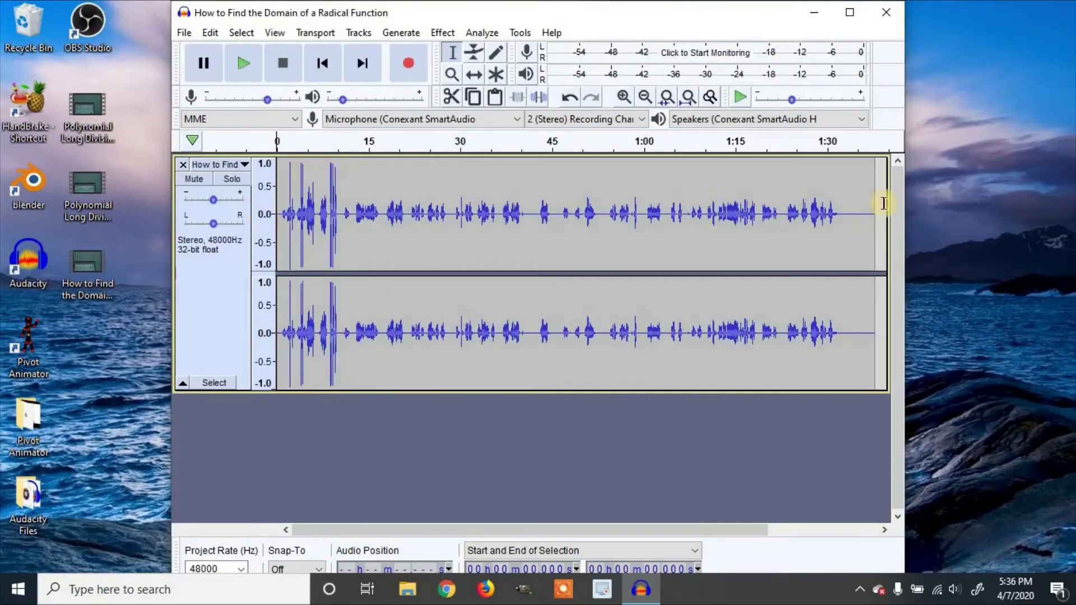
pyautogui.click(719, 253)
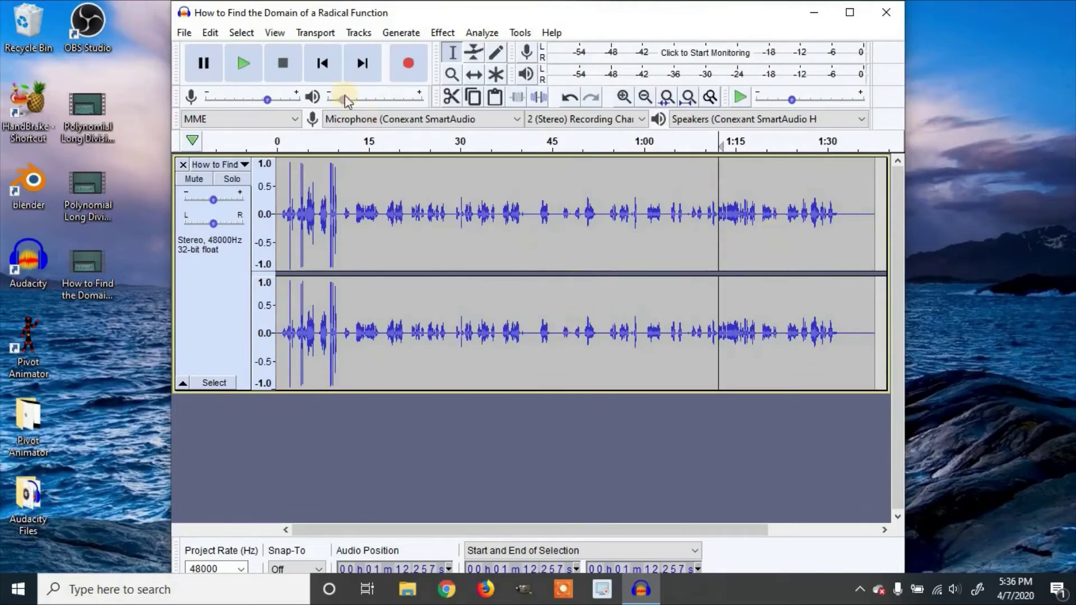
pyautogui.click(184, 32)
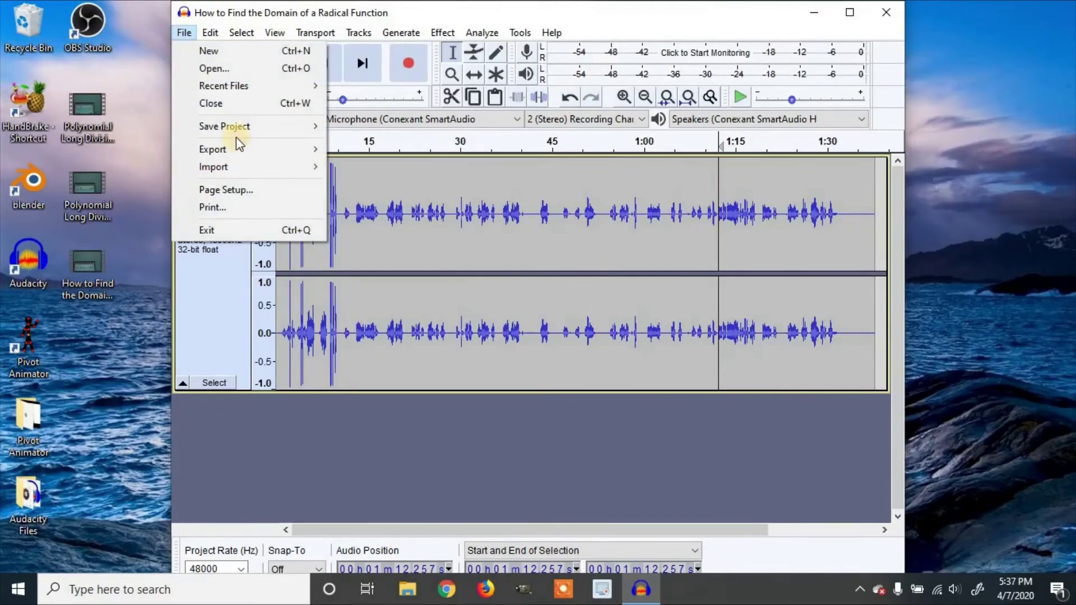
pyautogui.moveTo(213, 149)
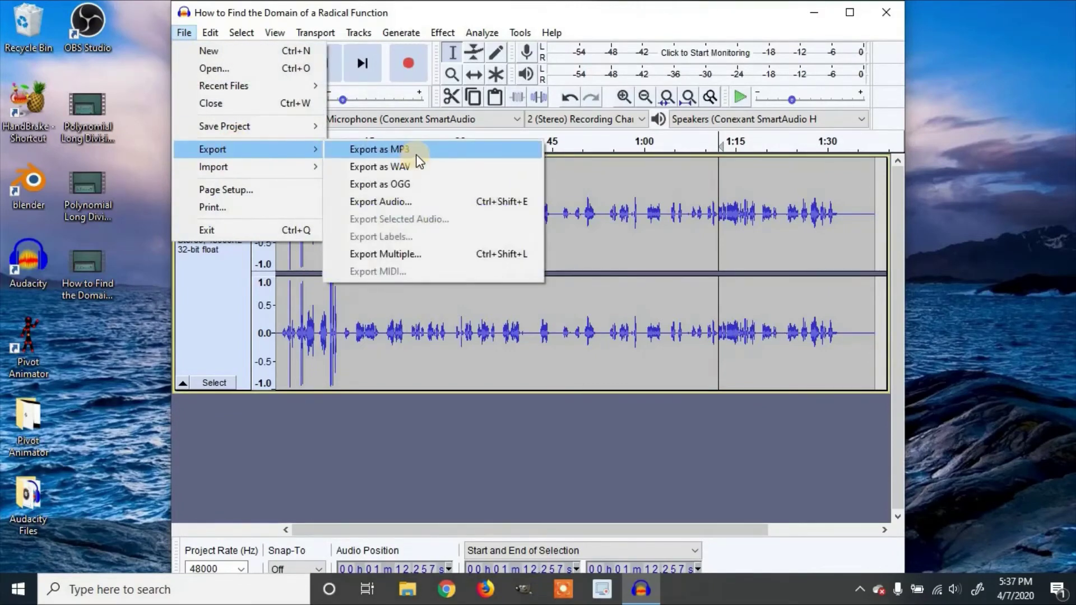
# - Export the audio as an MP3 saved to the Desktop
pyautogui.click(417, 154)
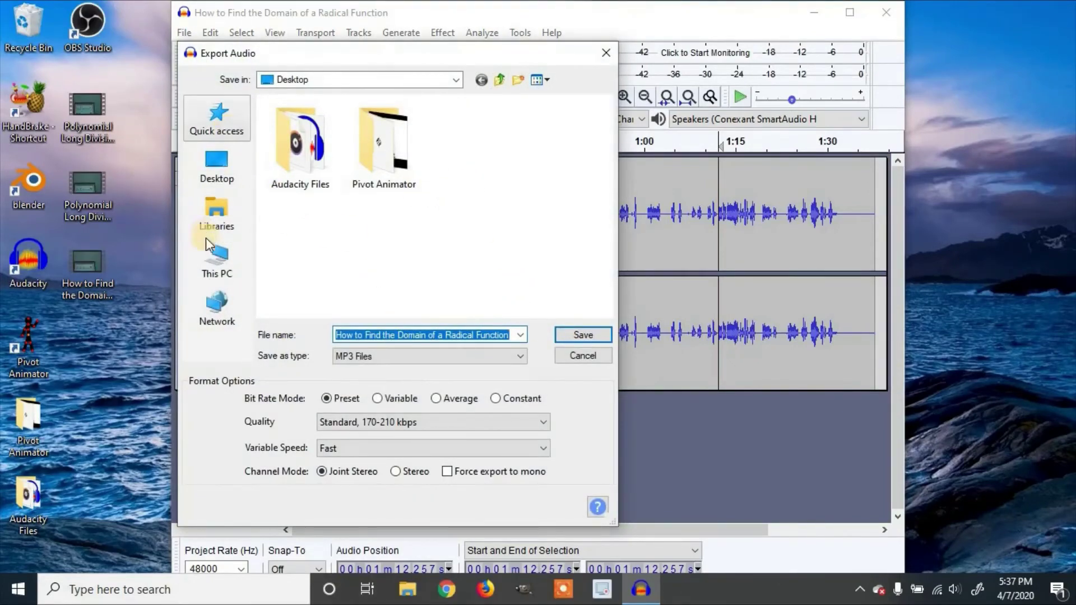
pyautogui.click(227, 173)
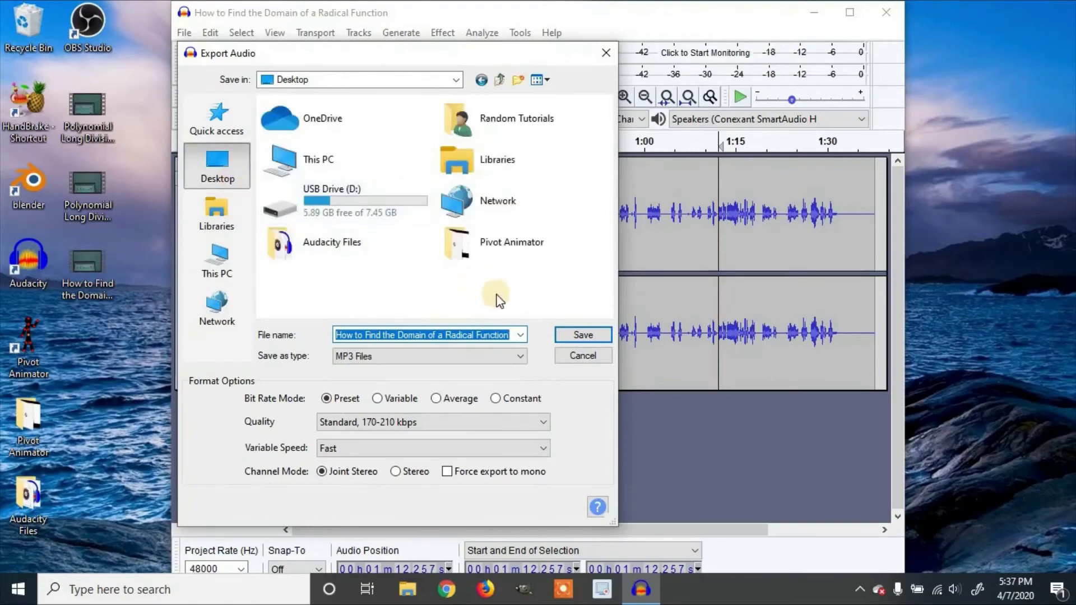
pyautogui.click(578, 335)
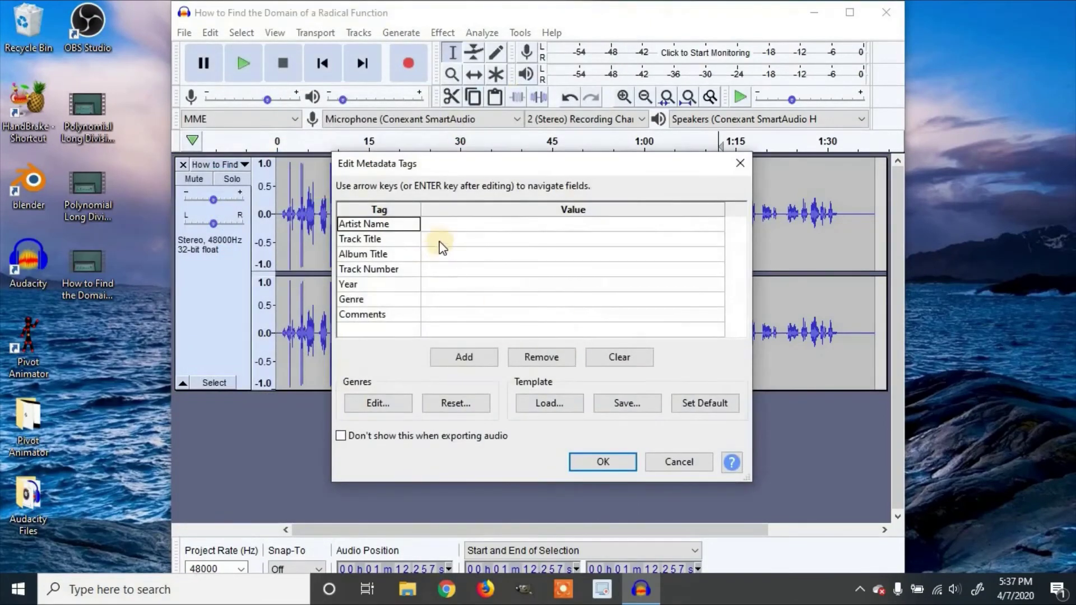
# - Leave the Artist, Title, Track Number and Year tags blank and finish exporting
pyautogui.click(441, 226)
pyautogui.click(433, 235)
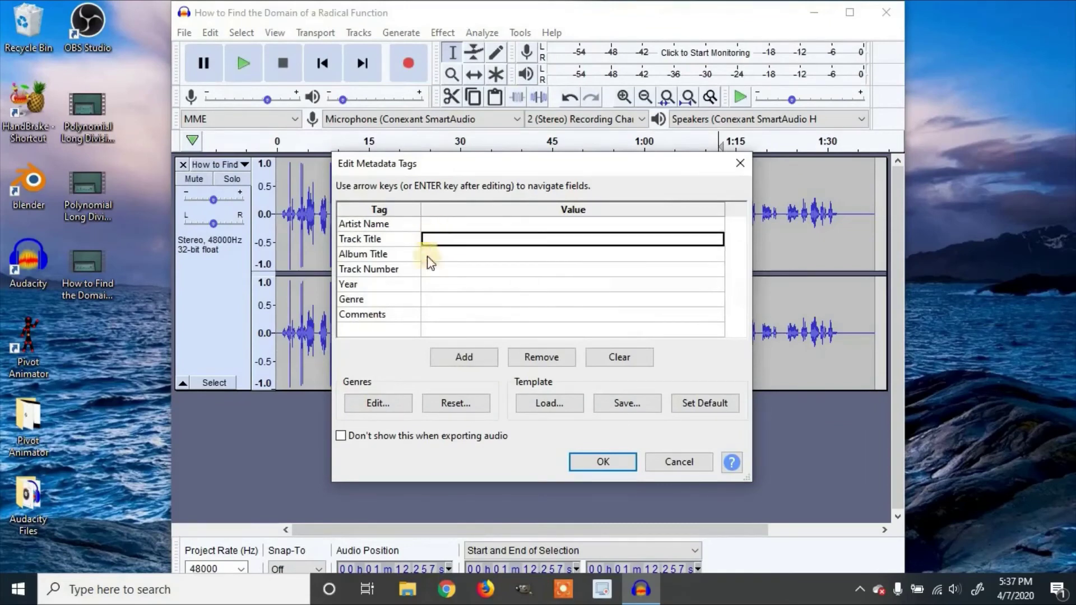
pyautogui.click(435, 273)
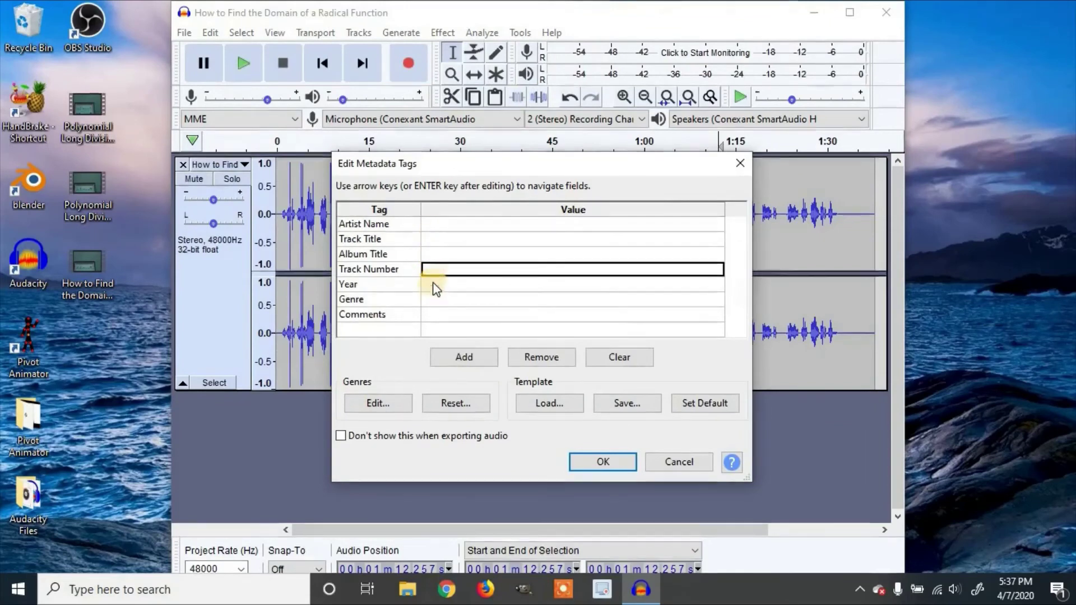
pyautogui.click(433, 282)
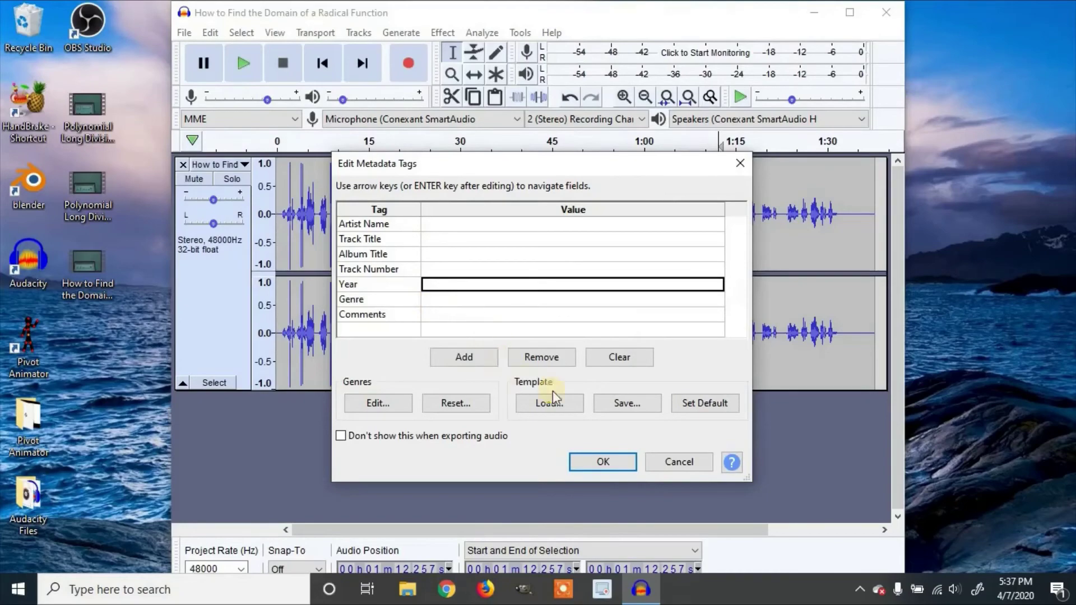
pyautogui.click(613, 463)
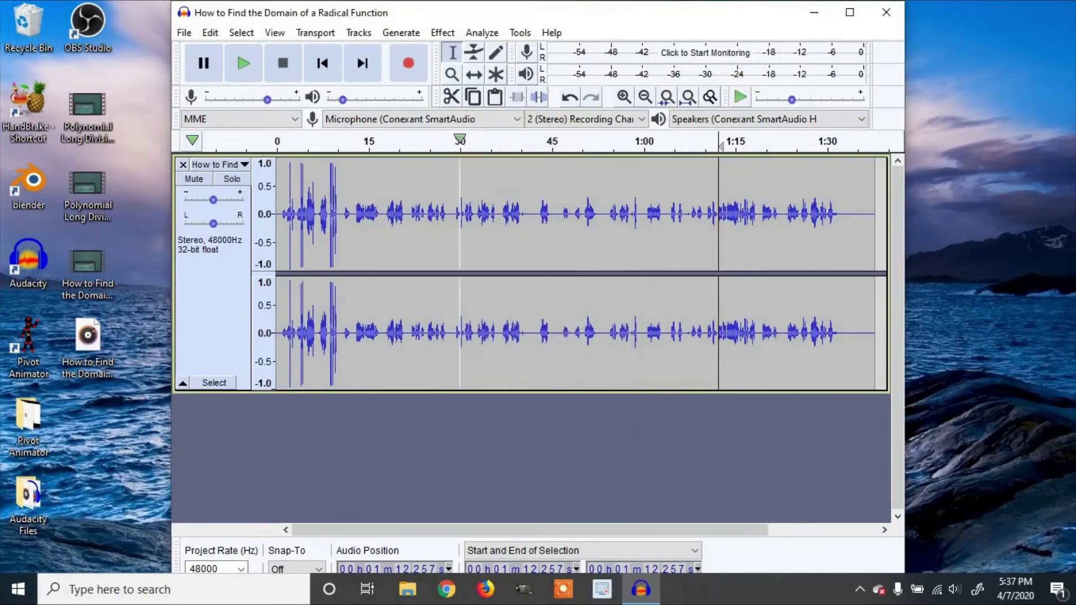
# - Close Audacity without saving, then play, pause and close the exported MP3 in Groove Music
pyautogui.click(874, 14)
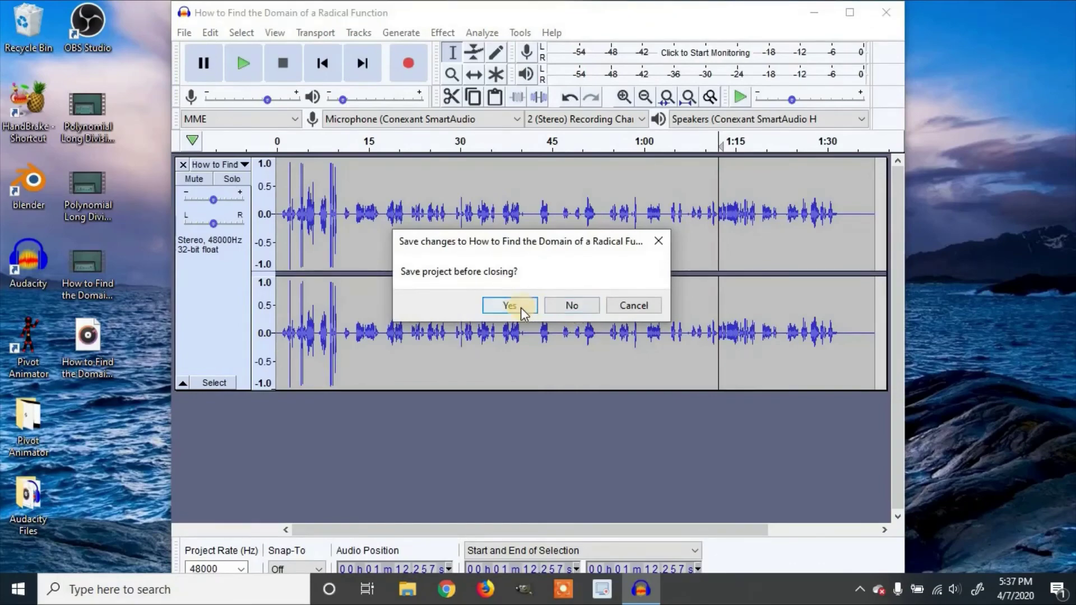
pyautogui.click(562, 306)
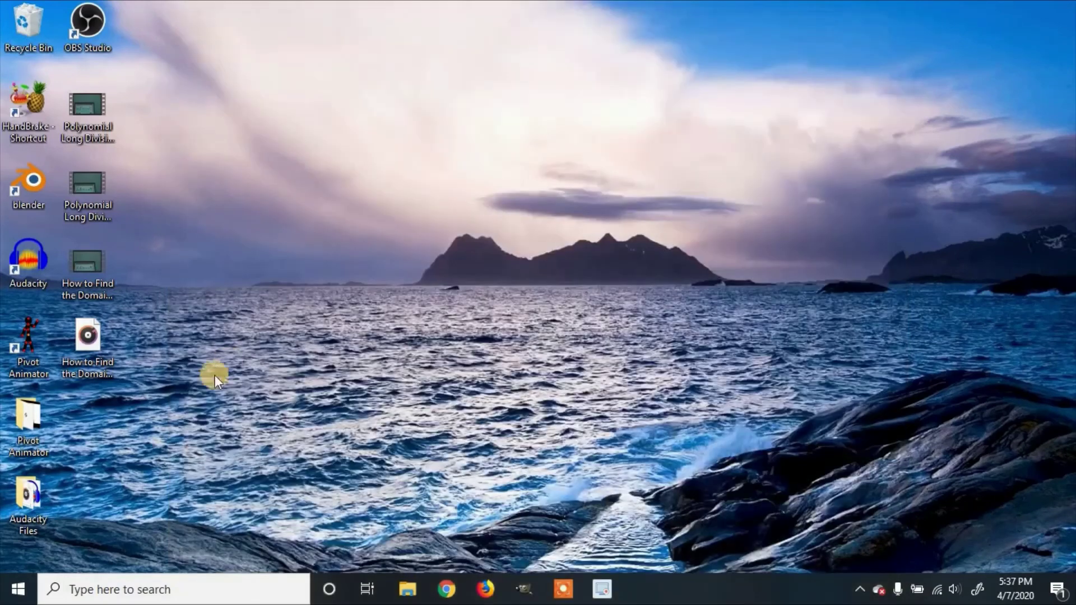
pyautogui.doubleClick(98, 336)
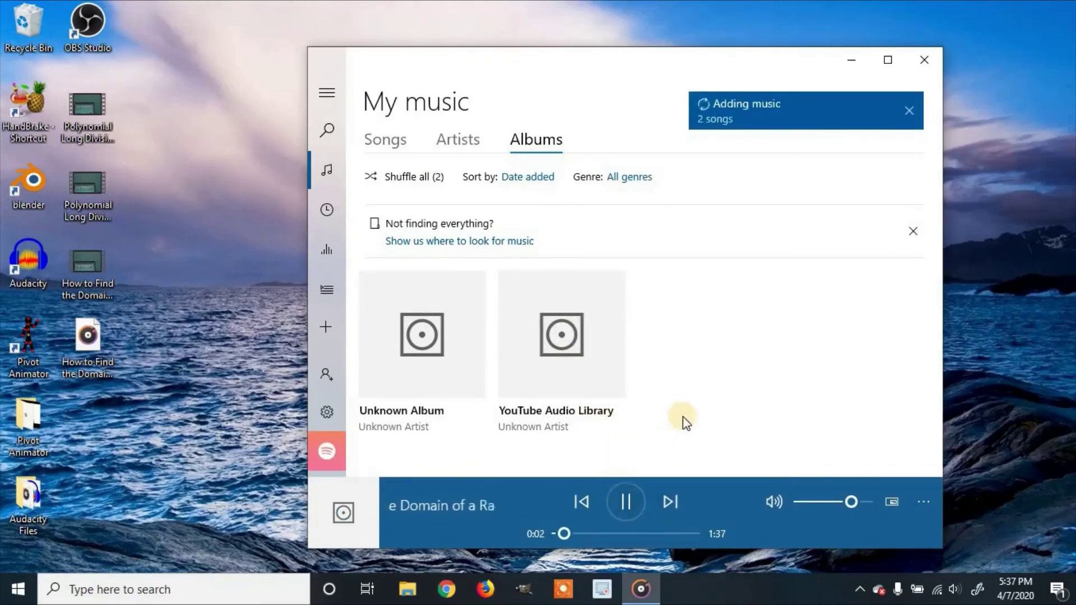
pyautogui.moveTo(562, 335)
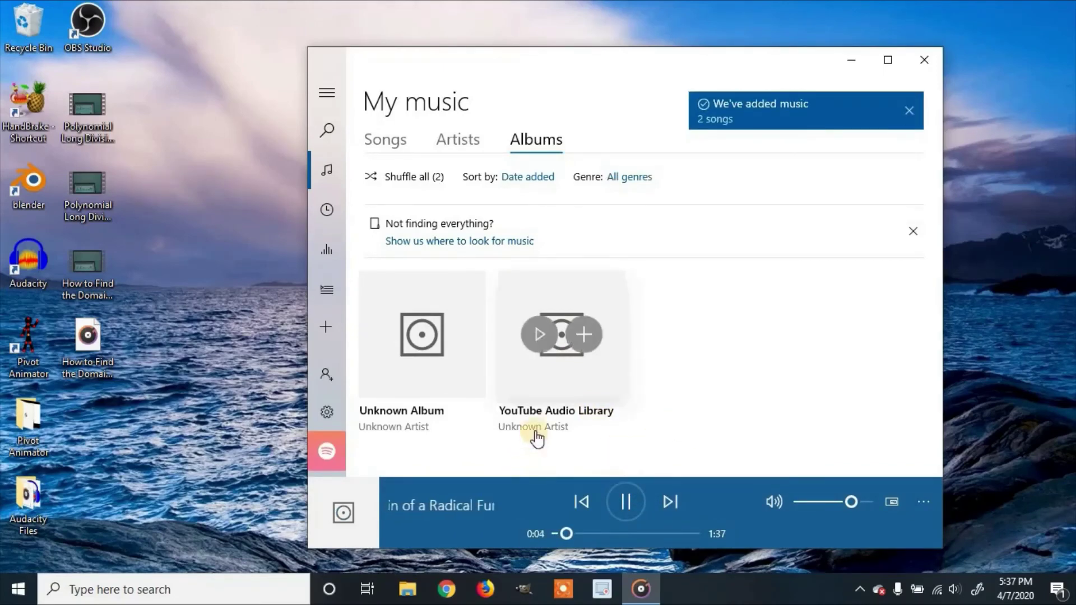
pyautogui.click(628, 502)
pyautogui.click(923, 60)
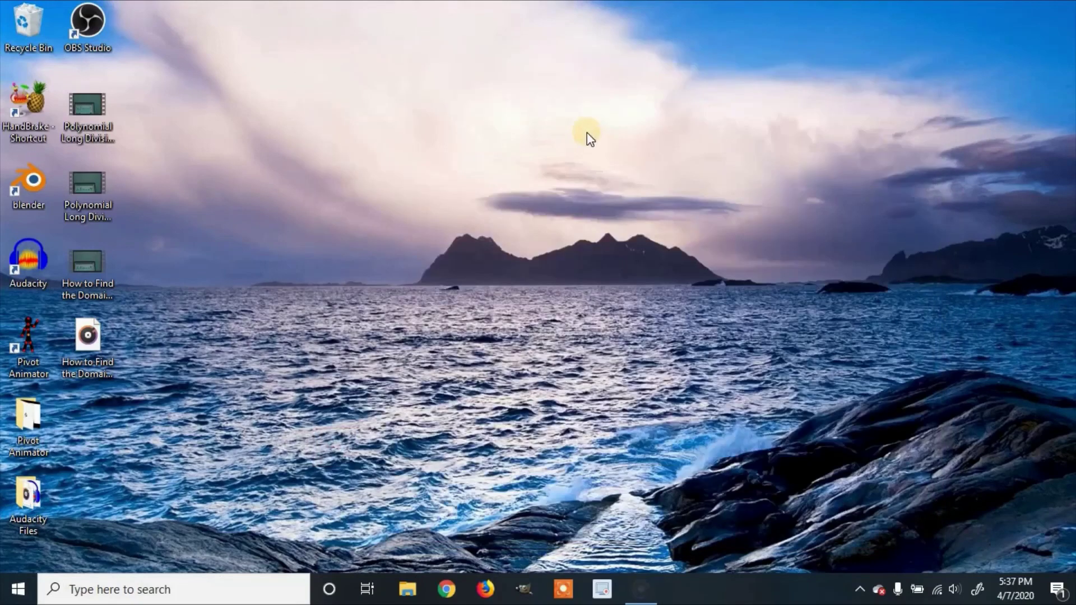